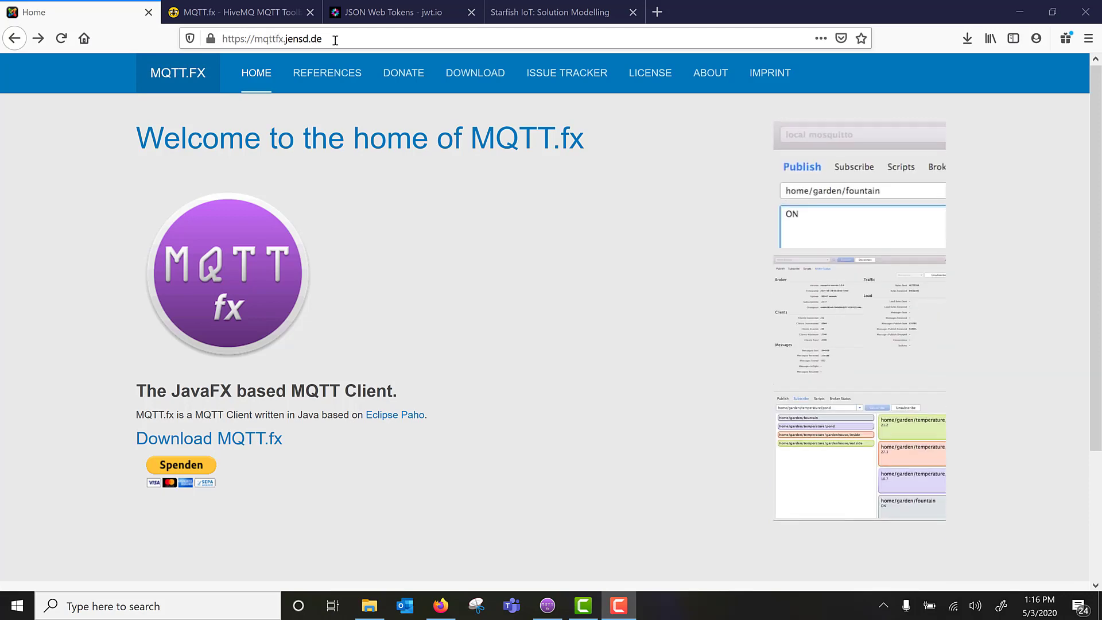
Go to the About page on the mqttfx.jensd.de website
left_click(712, 74)
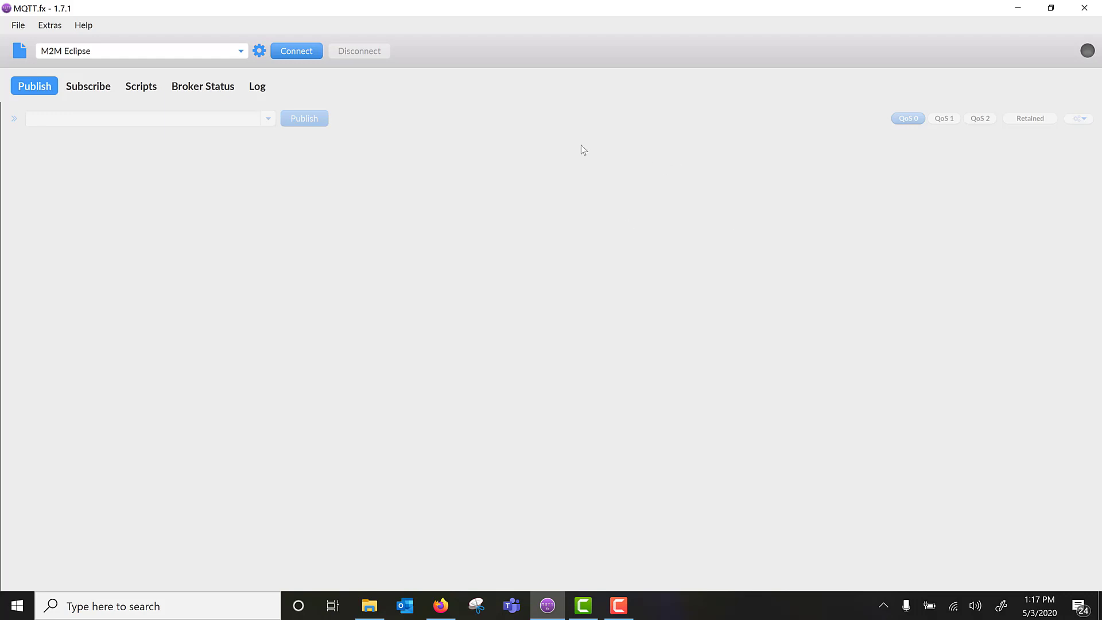
Open Extras > Edit Connection Profiles to show the Starfish Developer Platform profile
left_click(18, 25)
mouse_move(47, 28)
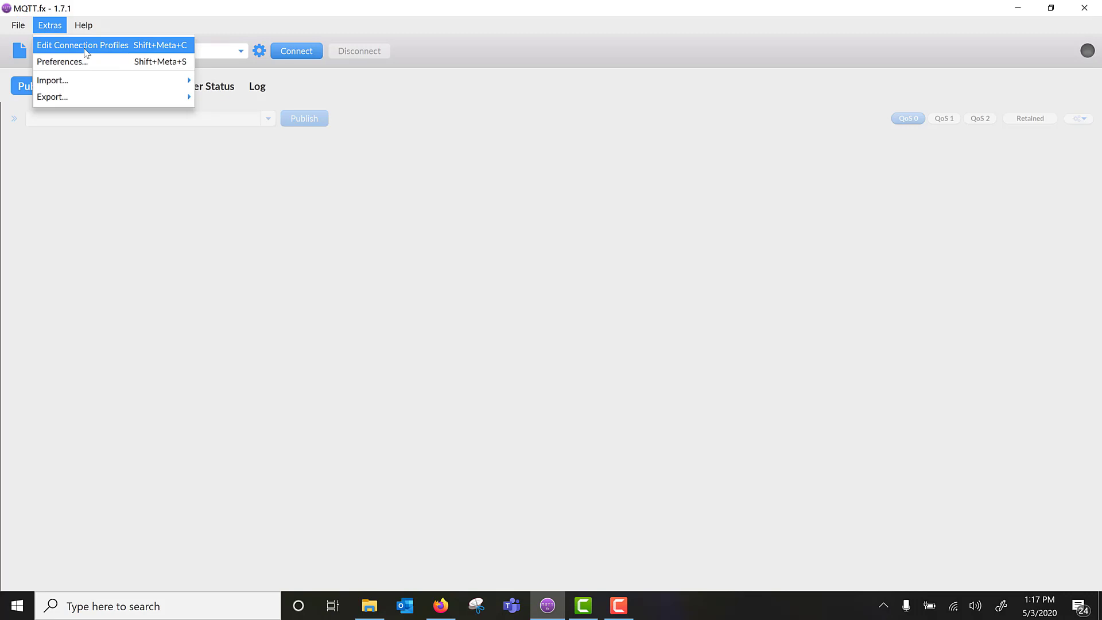
left_click(86, 53)
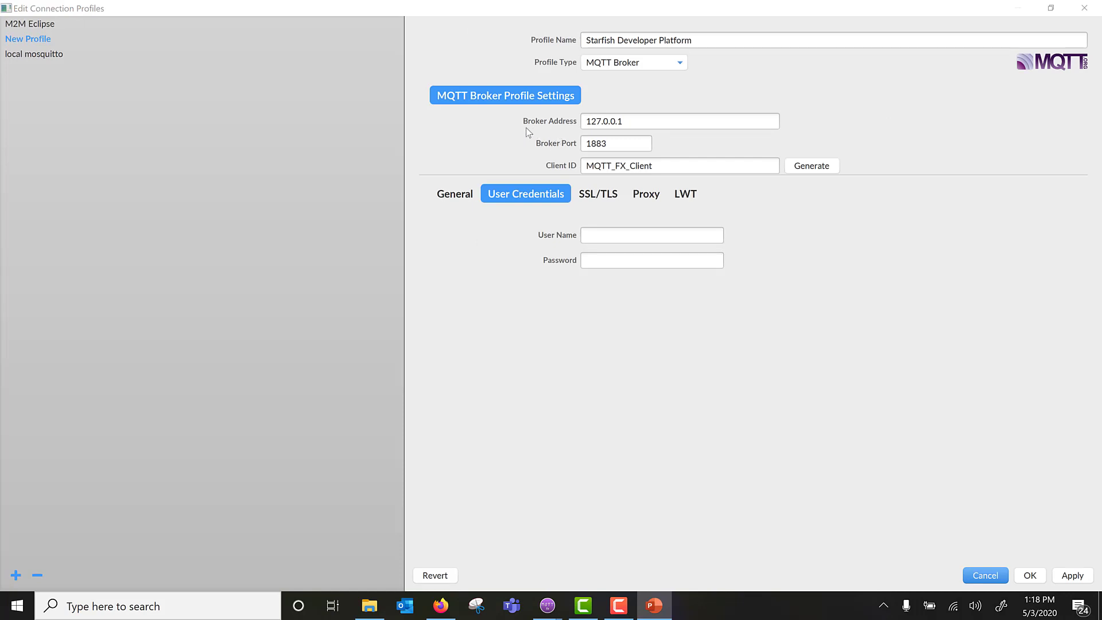
Set the broker address to api.mqtt-staging.developer.ssni.com and the broker port to 8883
left_click_drag(637, 123, 546, 121)
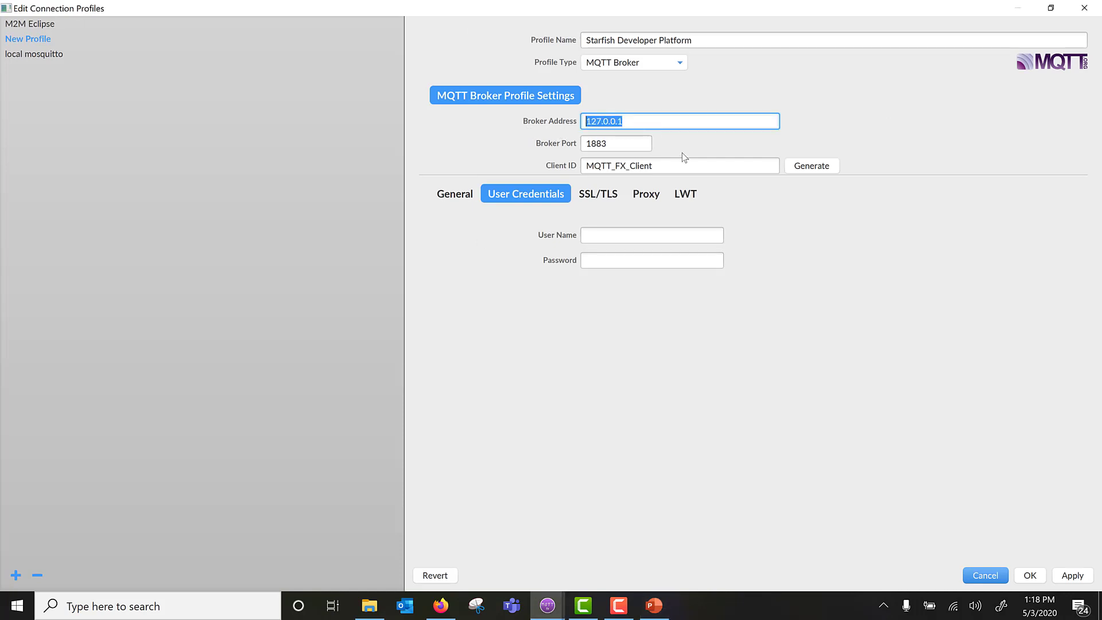
type("api.mqtt-staging.developer.ssni.com")
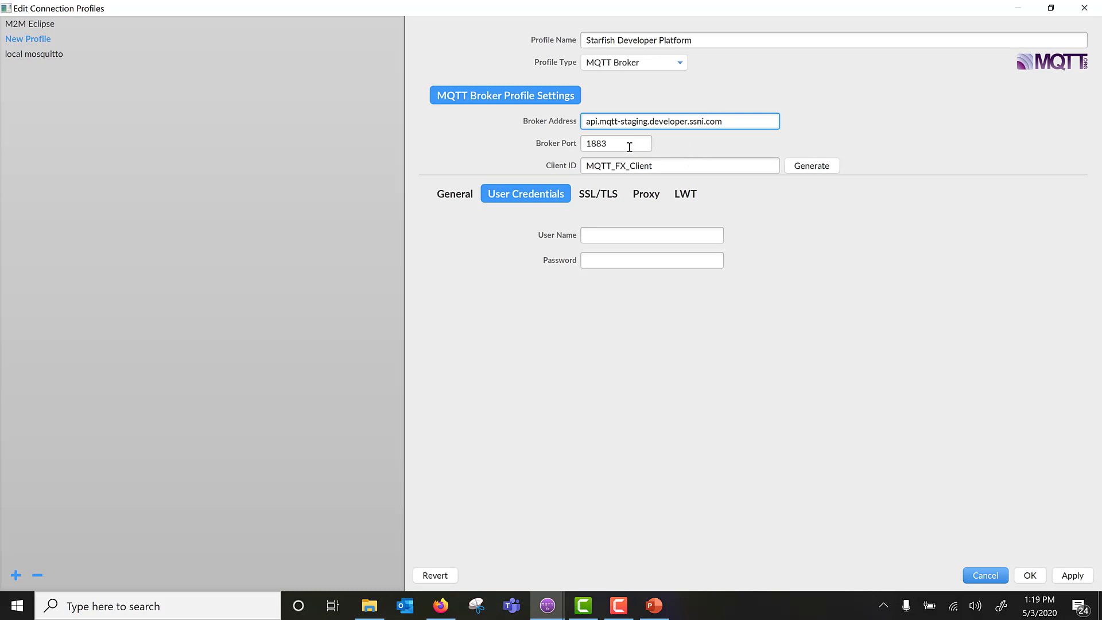
left_click_drag(630, 145, 496, 140)
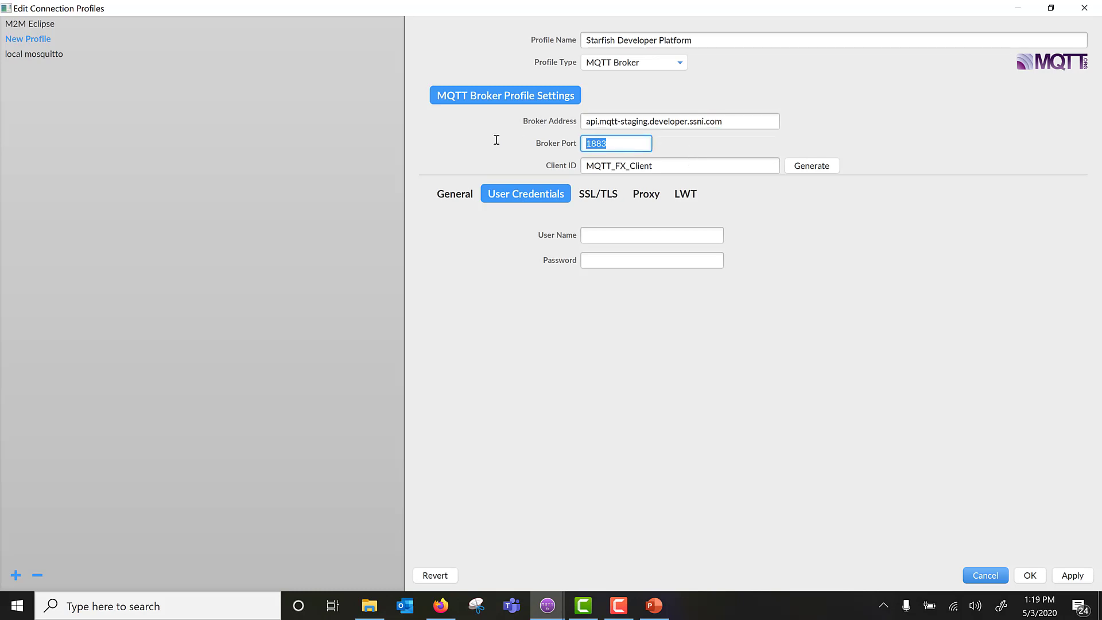
type("8883")
Enter the user name under User Credentials, then switch to Firefox
left_click(596, 237)
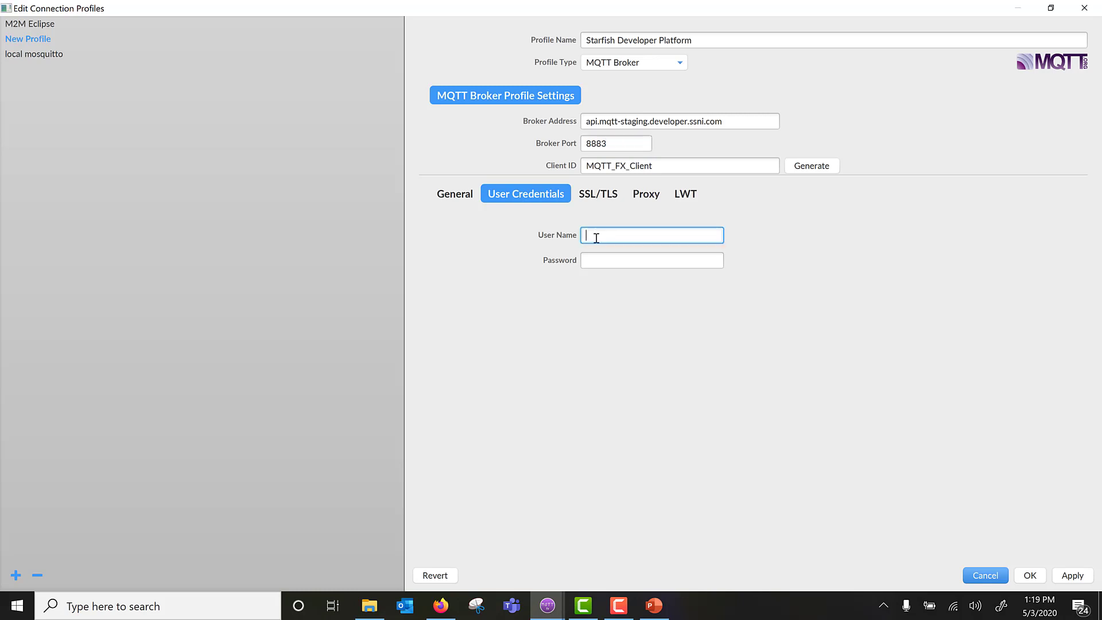
type("sri")
key("alt+Tab")
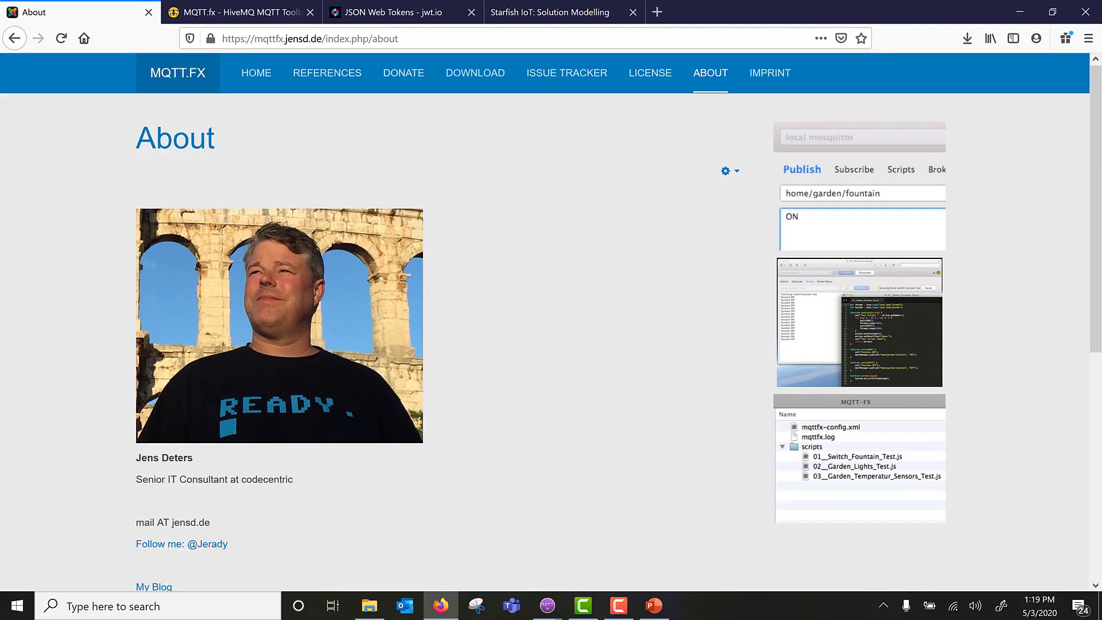
Reveal and copy the Starfish authorization token, then return to the MQTT.fx Password field
left_click(542, 13)
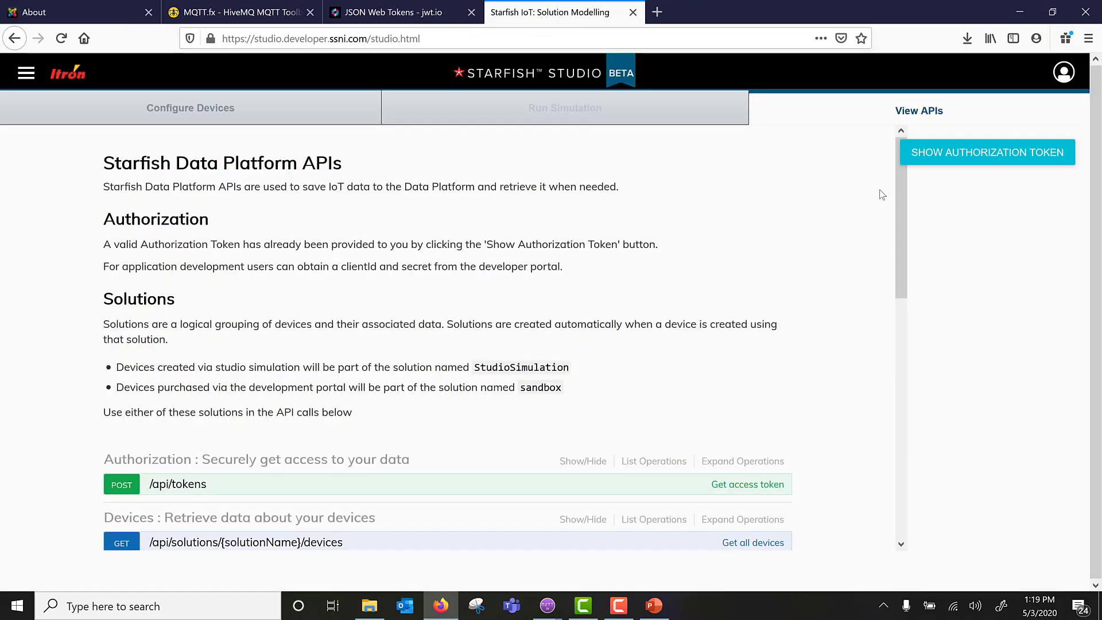
left_click(984, 155)
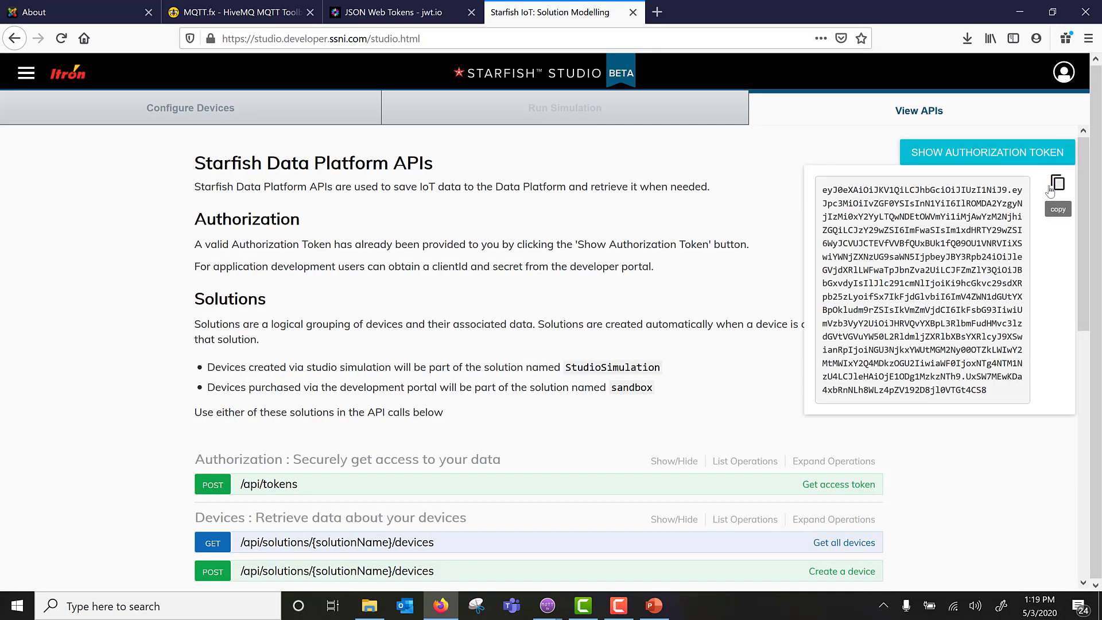
left_click(1050, 190)
left_click(412, 19)
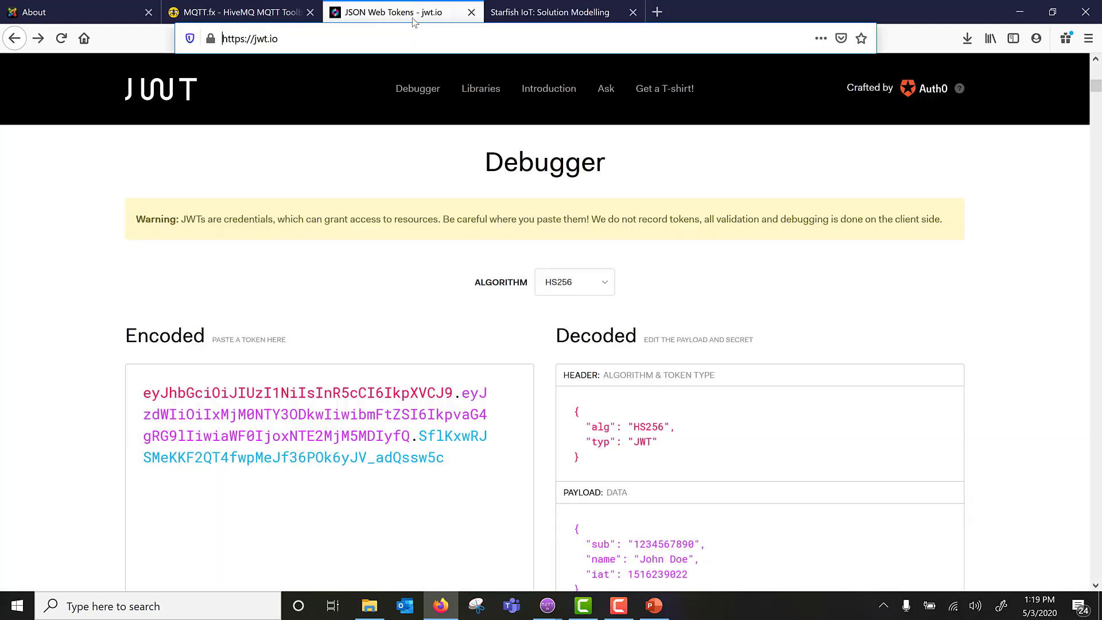
key("alt+Tab")
left_click(605, 255)
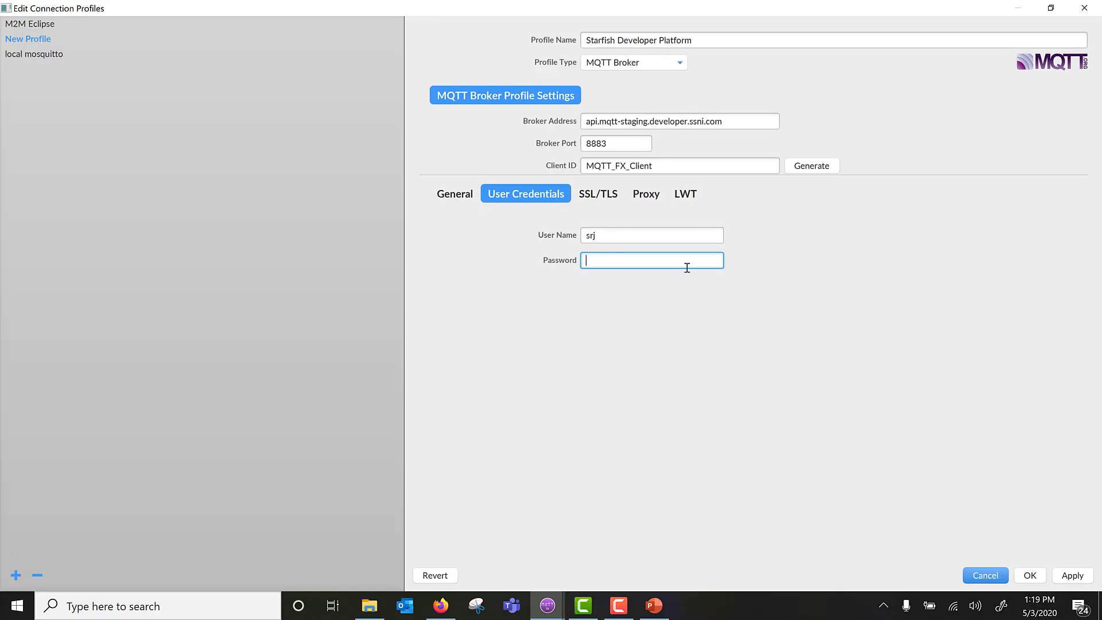
Paste the token as the password, enable SSL/TLS, and save the profile
key("ctrl+v")
left_click(604, 196)
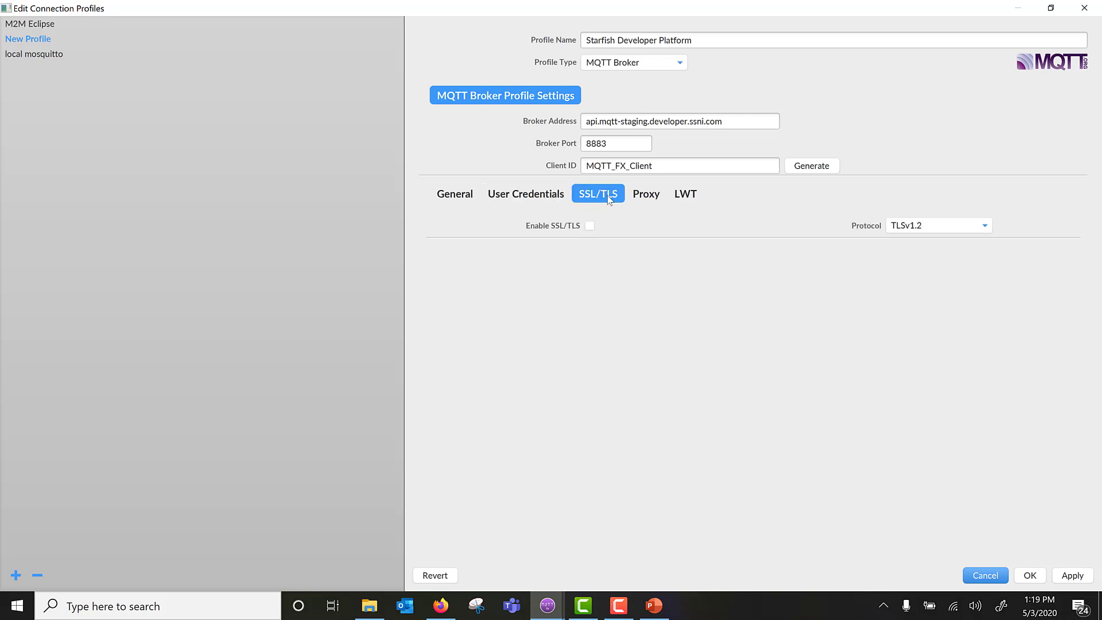
left_click(589, 226)
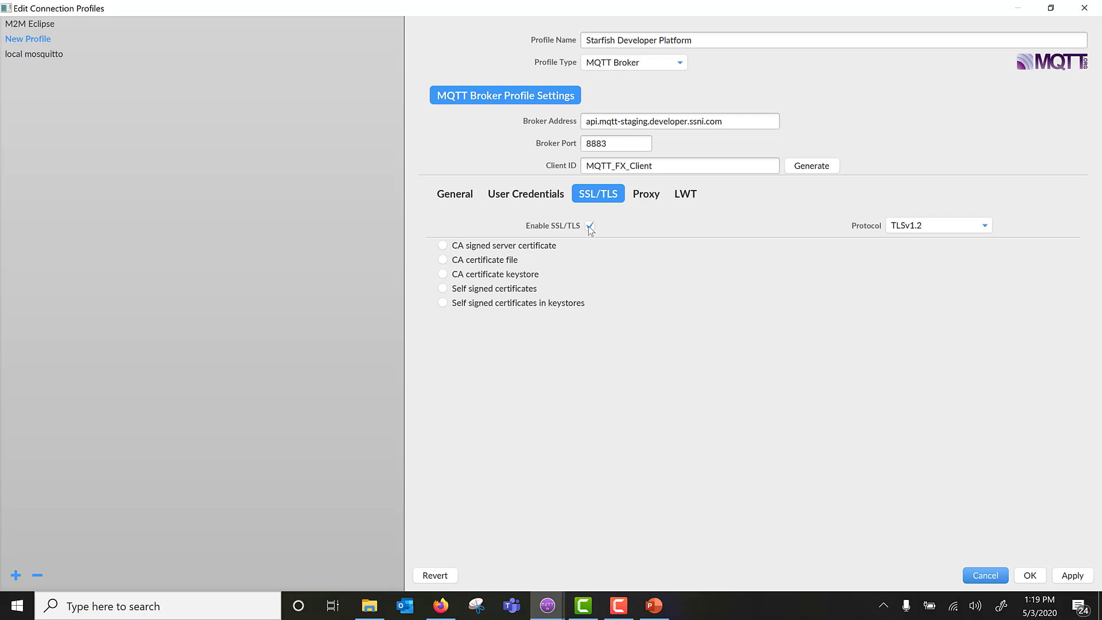
left_click(1031, 575)
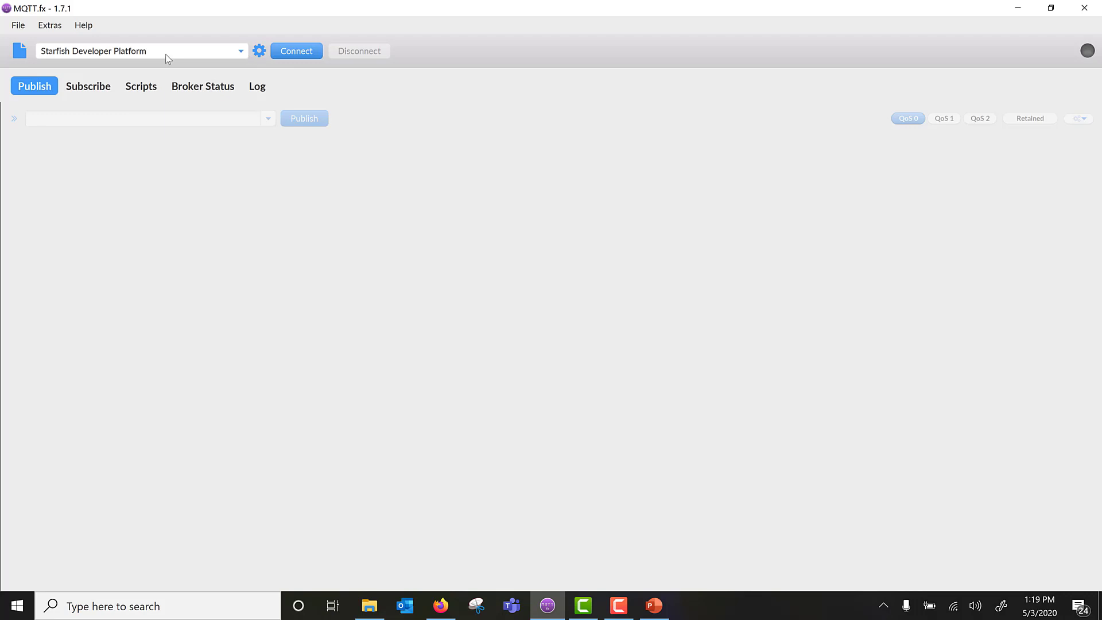
Connect to the Starfish Developer Platform broker and focus the Subscribe tab's topic field
left_click(260, 53)
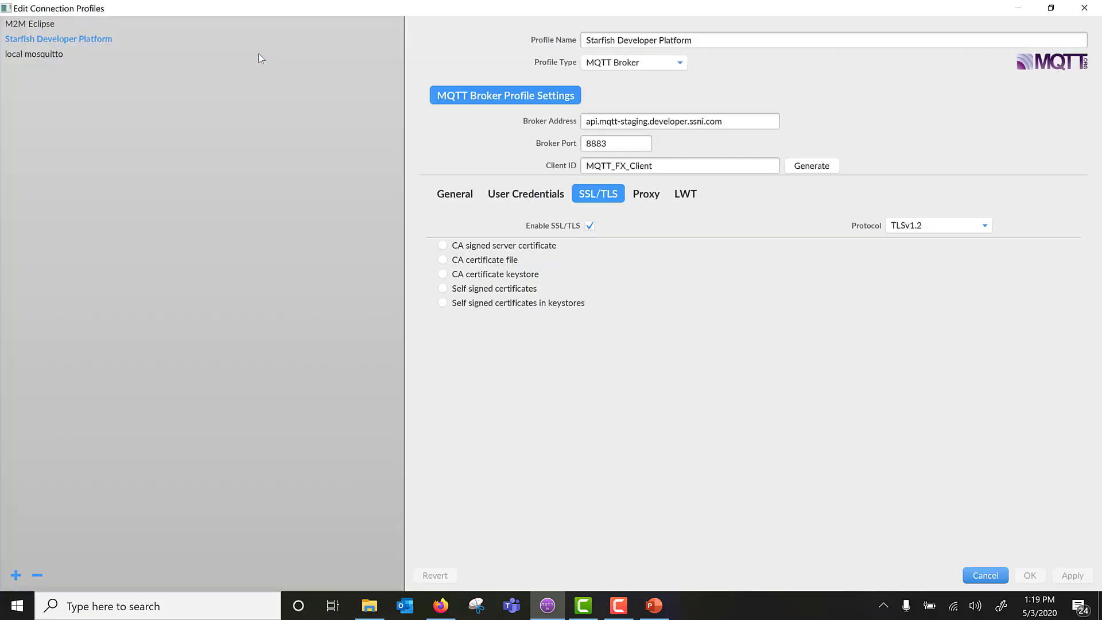
left_click(985, 575)
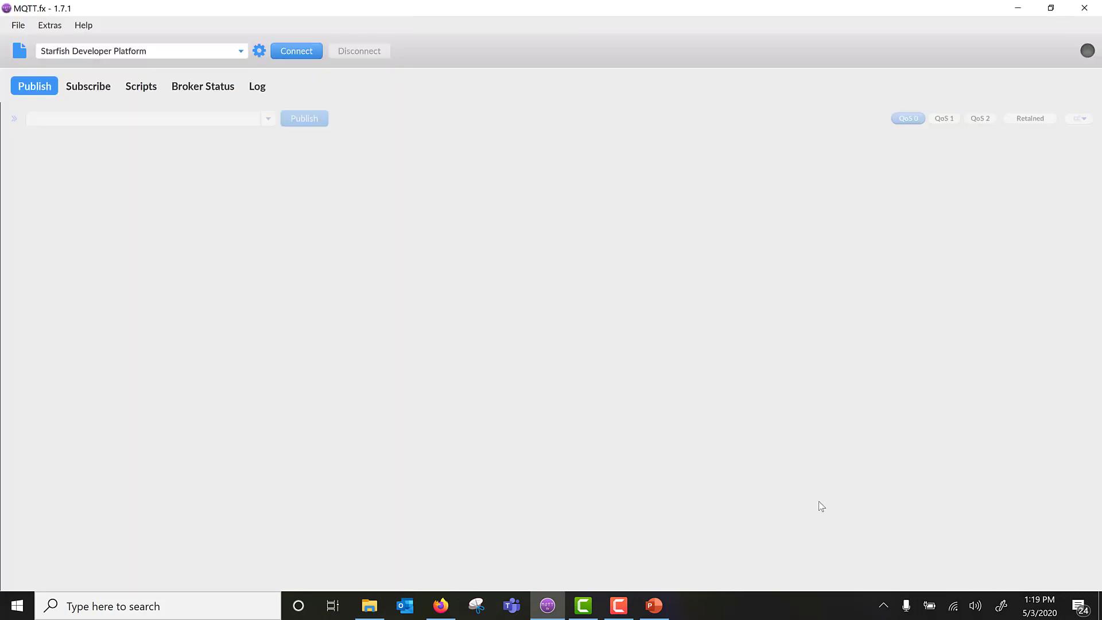
left_click(304, 54)
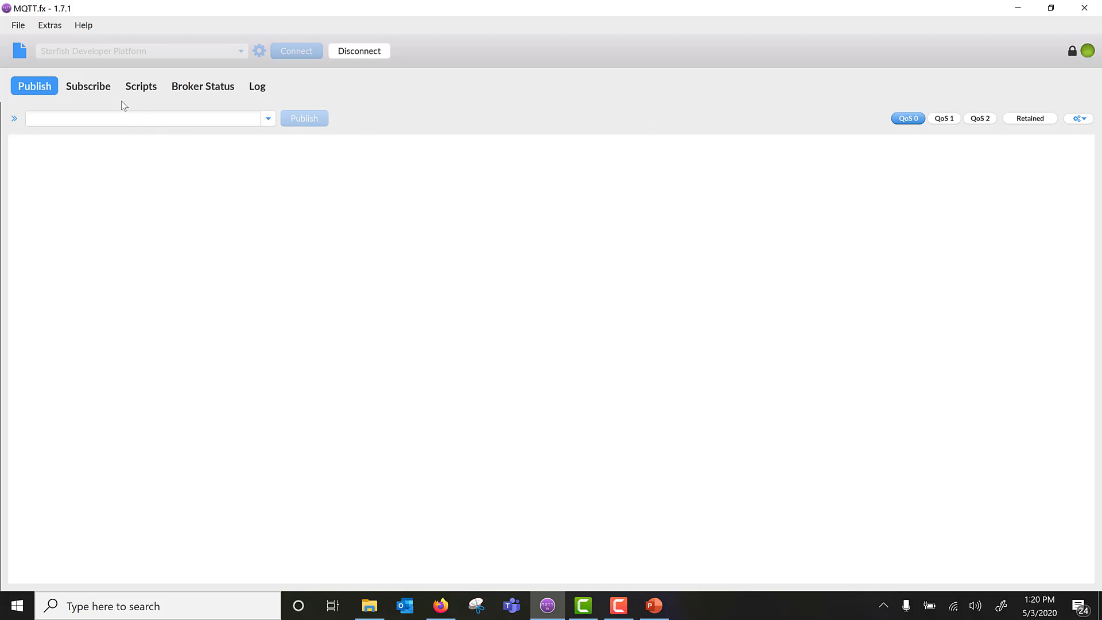
left_click(92, 87)
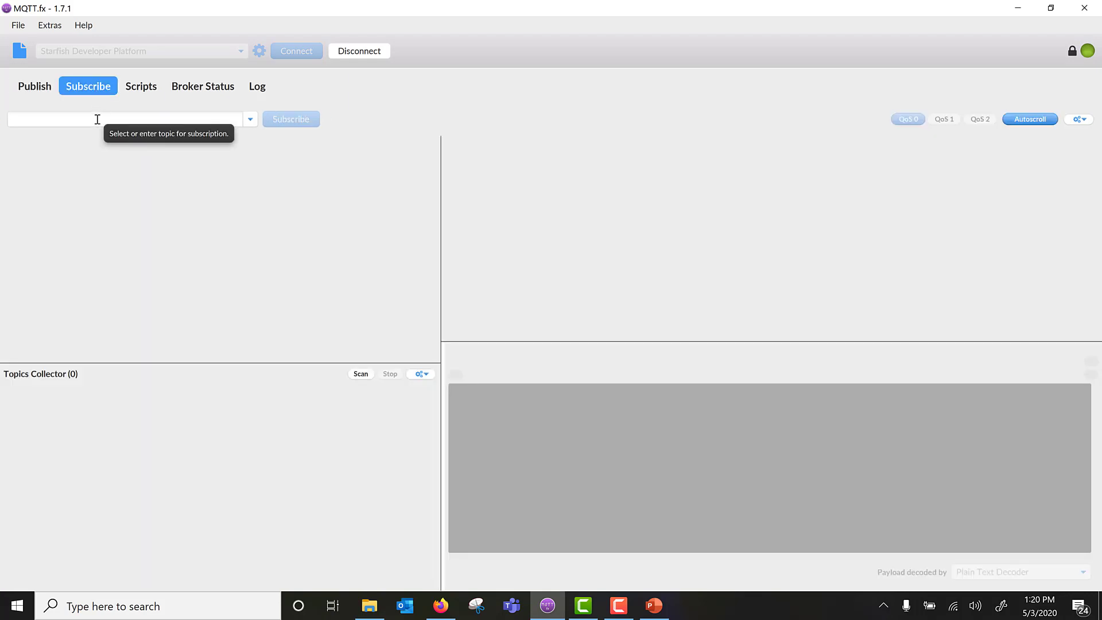
left_click(98, 119)
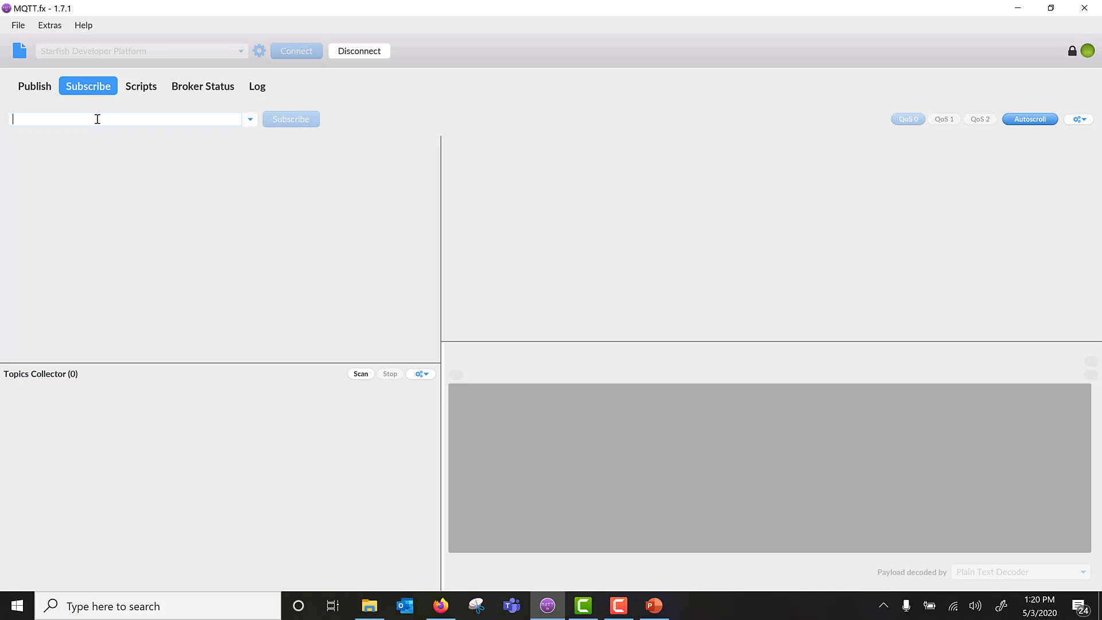
Replace jwt.io's sample token with the Starfish access token and select the tenant ID in "sub"
key("alt+Tab")
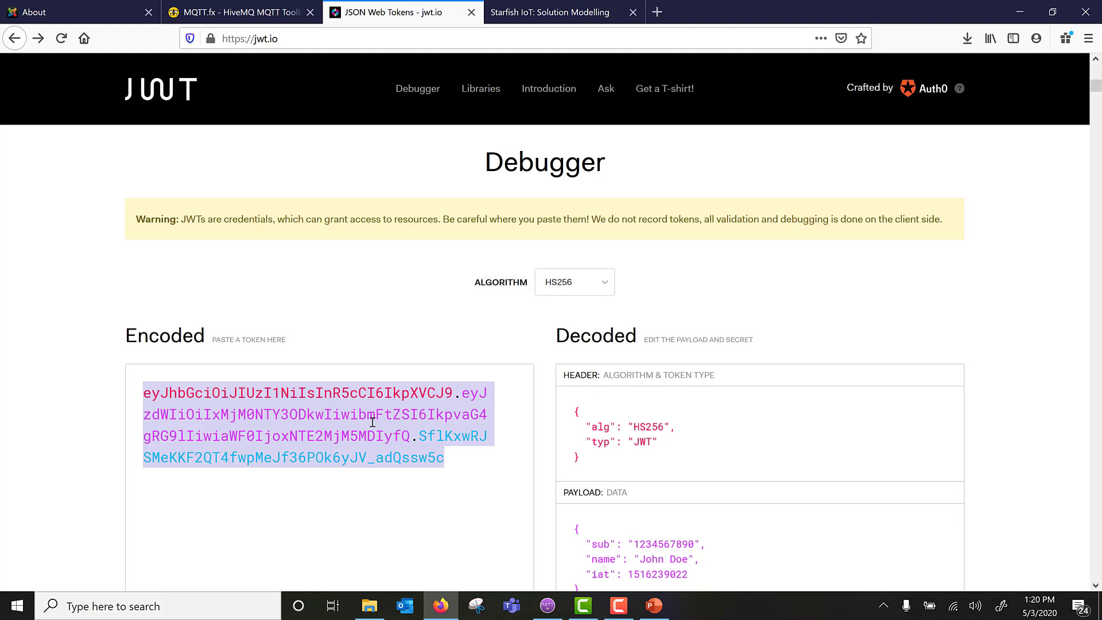
key("Delete")
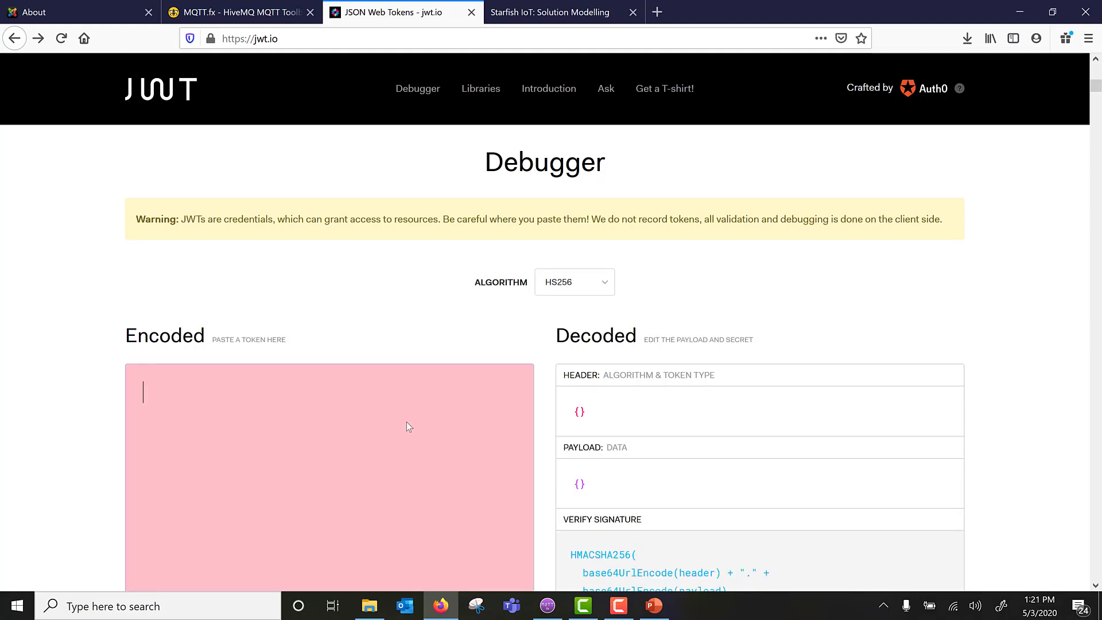
key("ctrl+v")
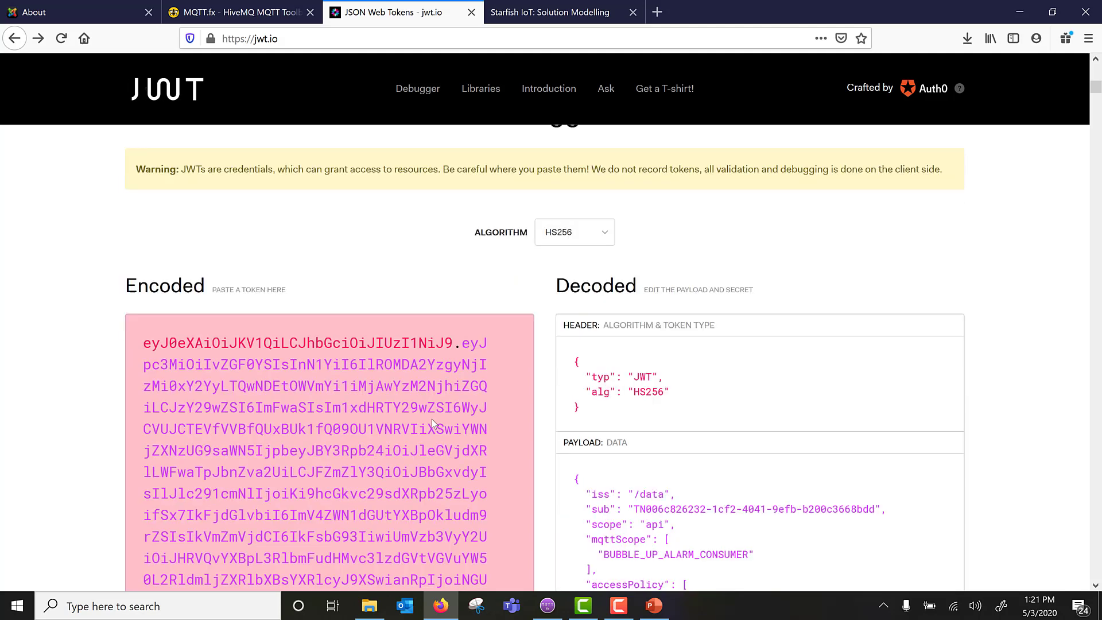
scroll(404, 425, "down", 4)
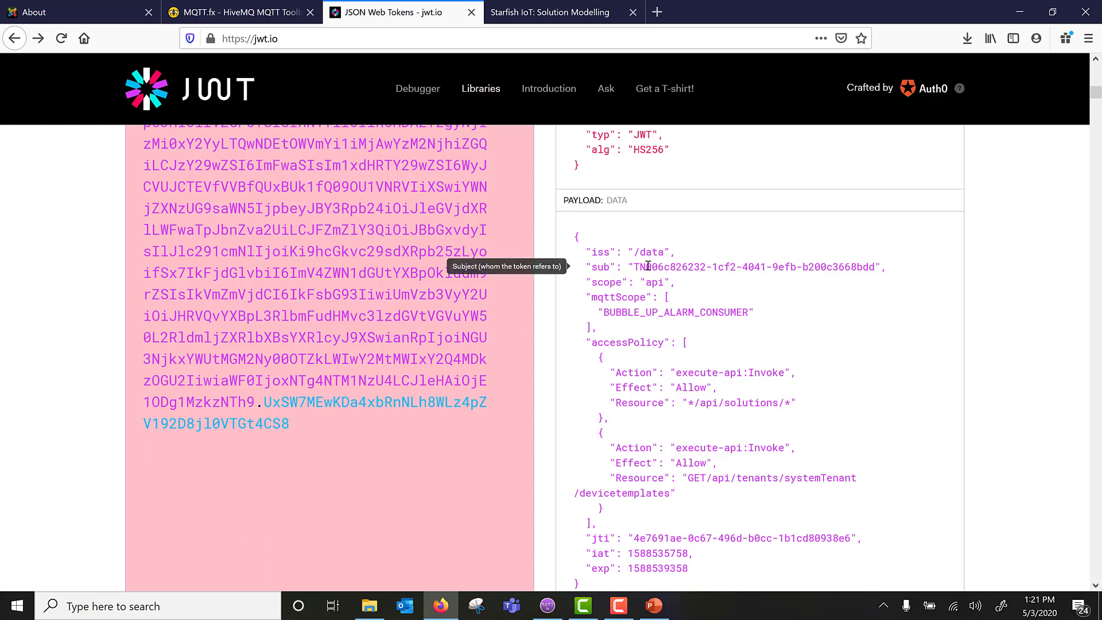
left_click_drag(633, 266, 877, 266)
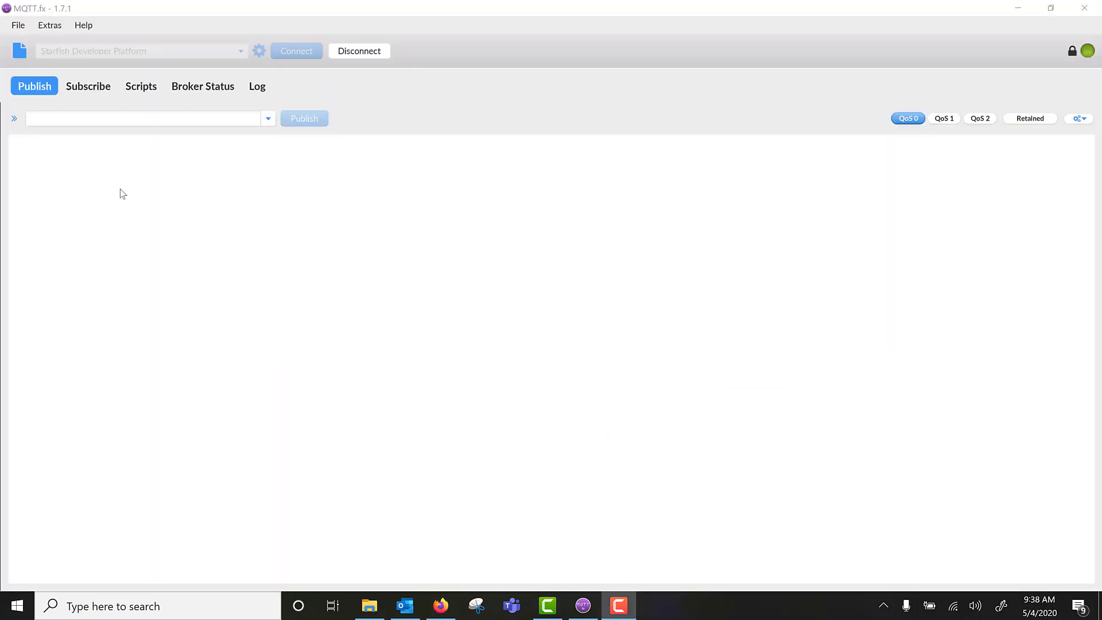
Enter the subscription topic as the pasted tenant ID followed by /alert/+/+
left_click(87, 88)
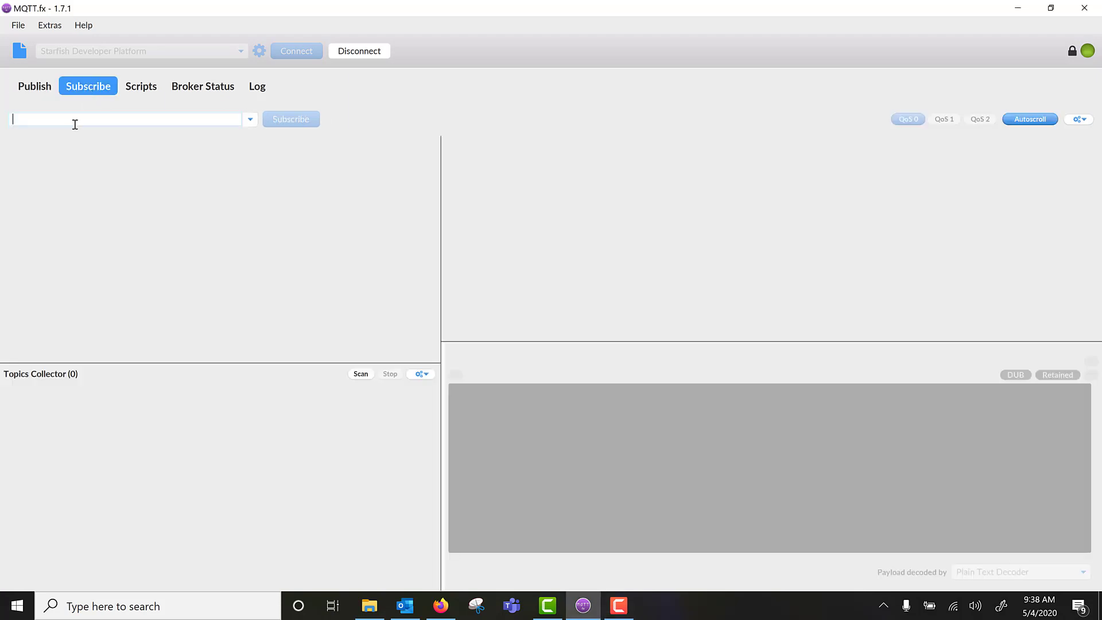
type("TN006c826232-1cf2-4041-9efb-b200c3768bdd")
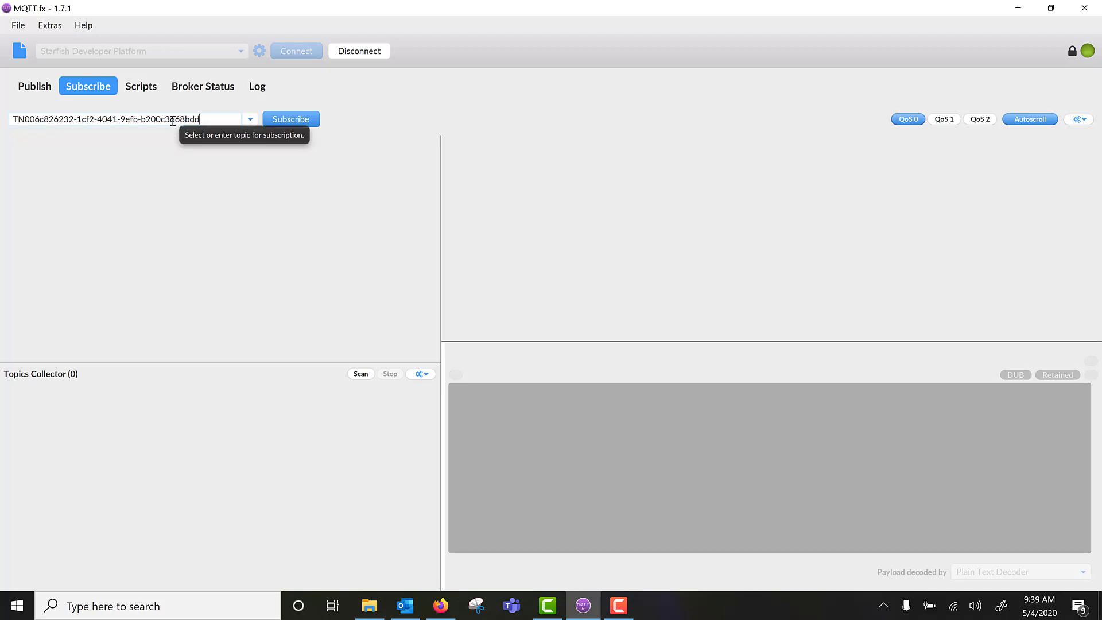
type("/alert/+")
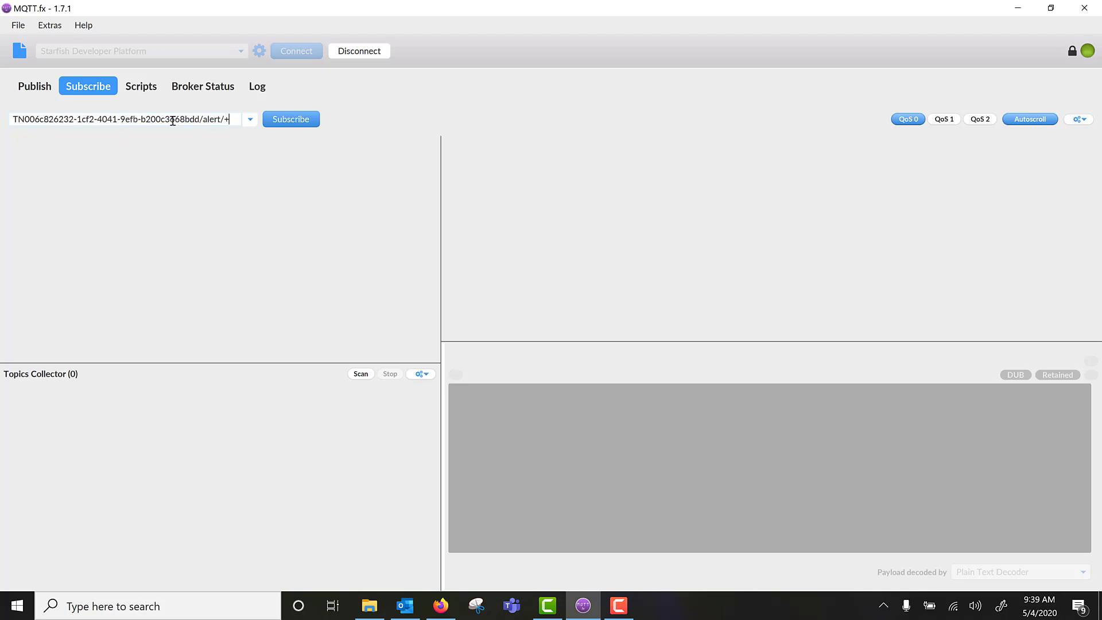
type("/+")
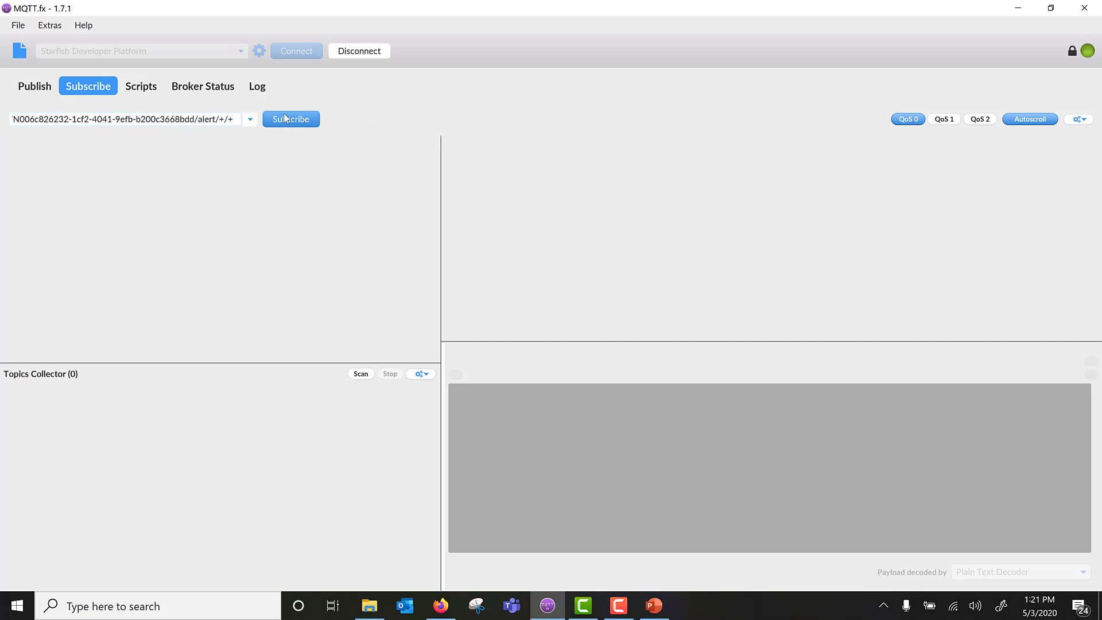
Subscribe to the tenant's /alert/+/+ topic and colour the subscription dark green
left_click(305, 120)
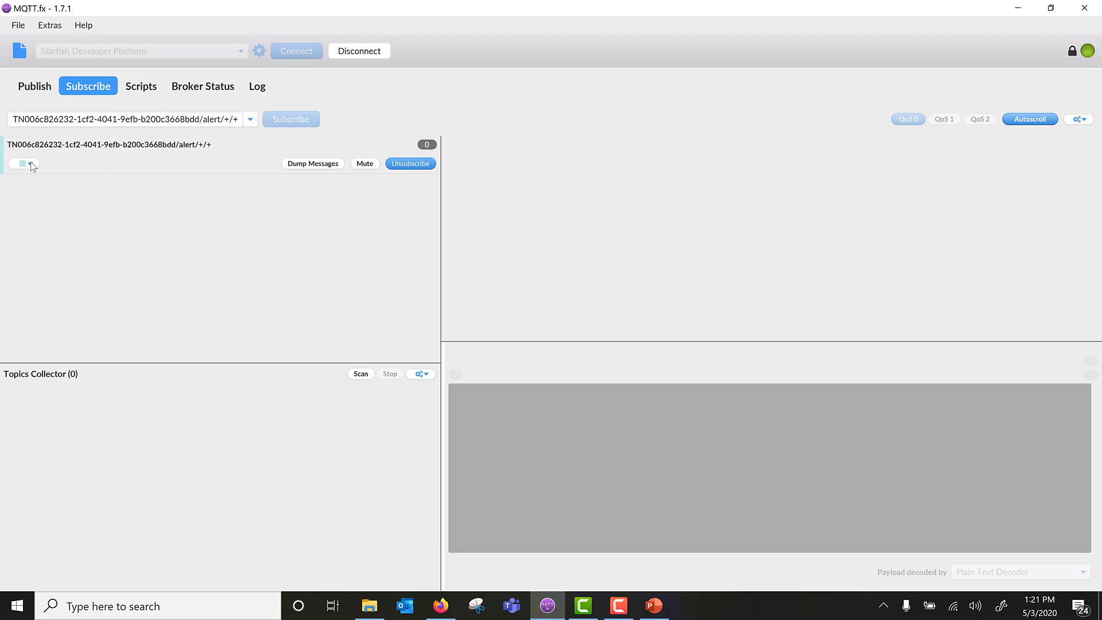
left_click(29, 165)
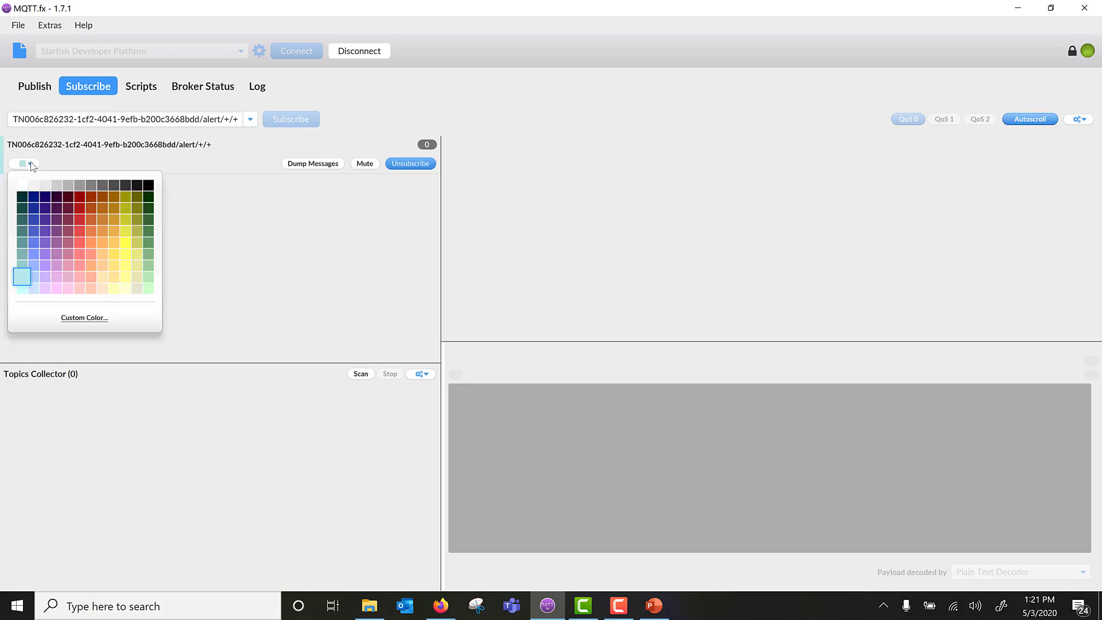
left_click(148, 231)
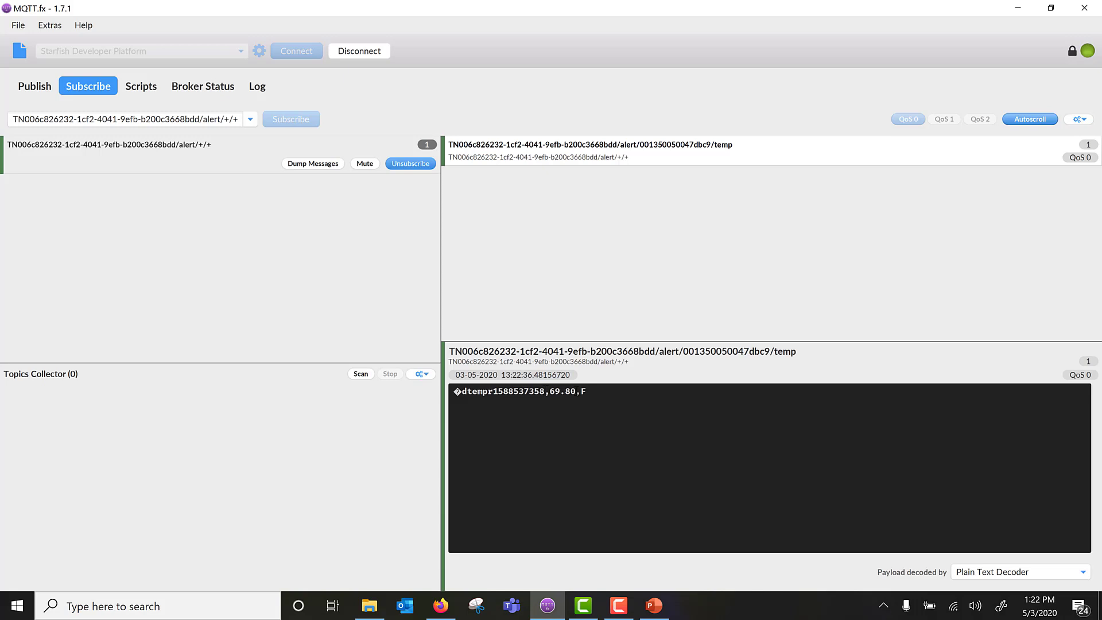
Turn on Notifications from the gear menu at the right of the Subscribe toolbar
left_click(1082, 119)
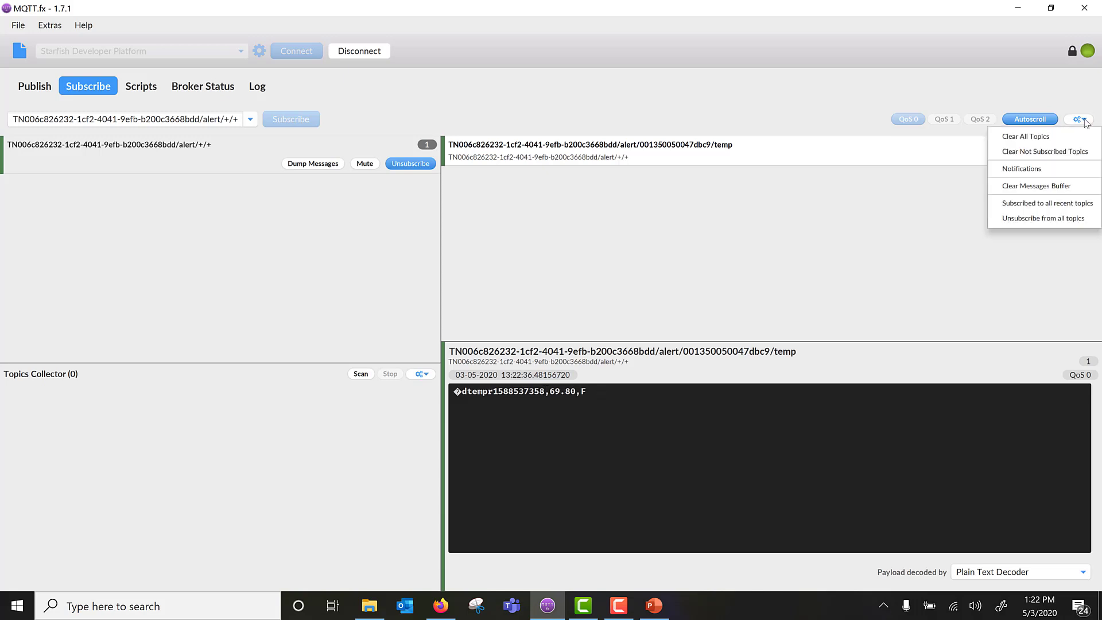
left_click(1044, 168)
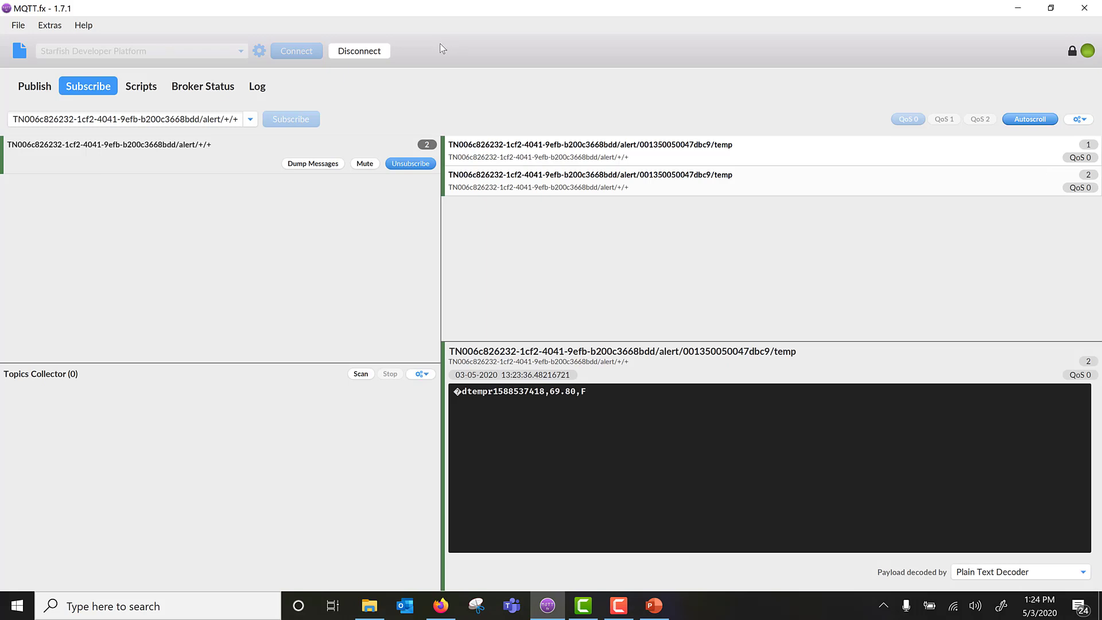
Disconnect from the Starfish broker and open the Starfish Developer Platform profile's User Credentials settings
left_click(360, 51)
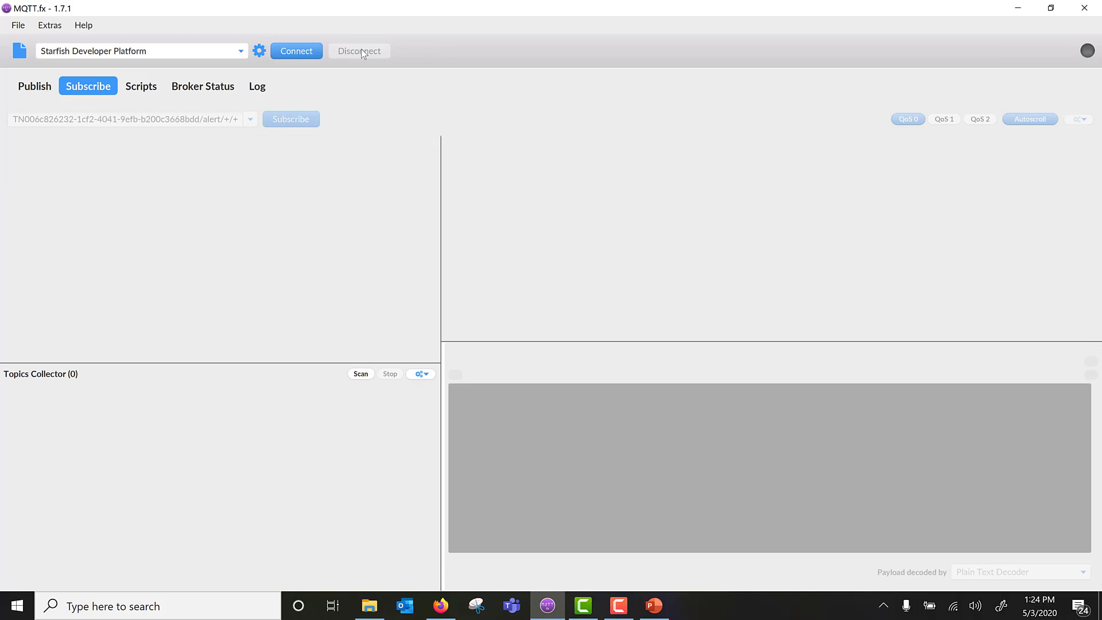
left_click(241, 51)
left_click(242, 56)
left_click(259, 51)
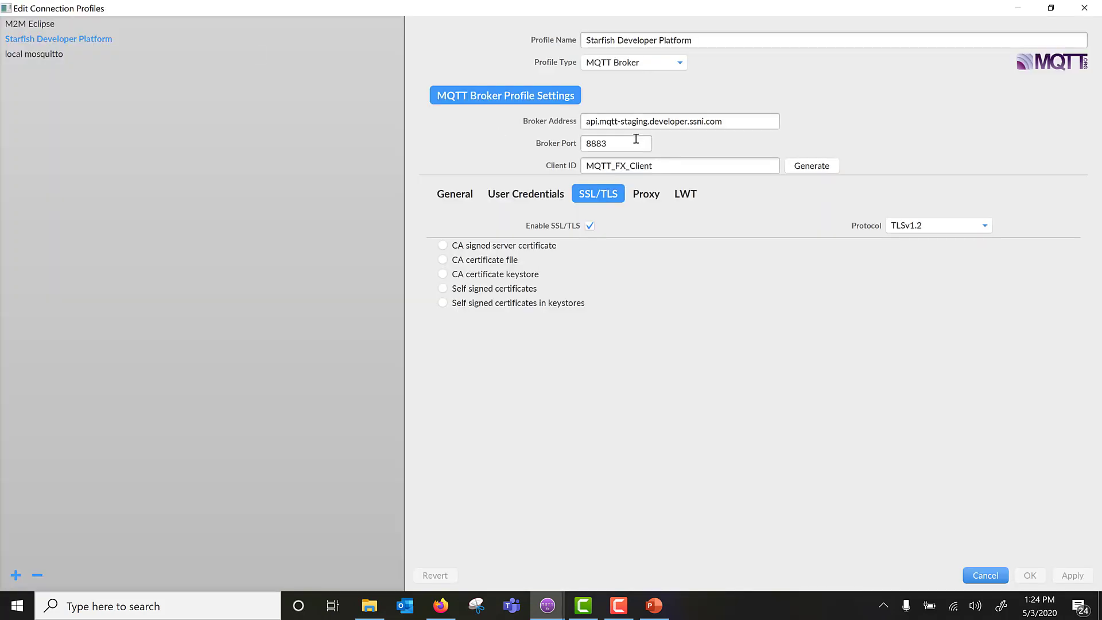
left_click(540, 197)
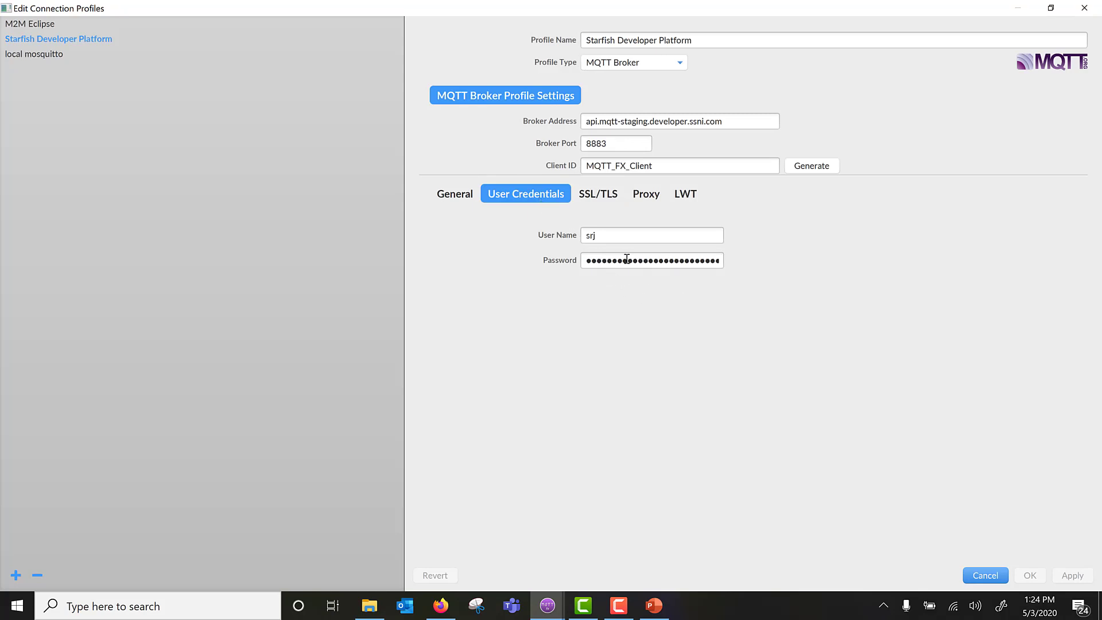